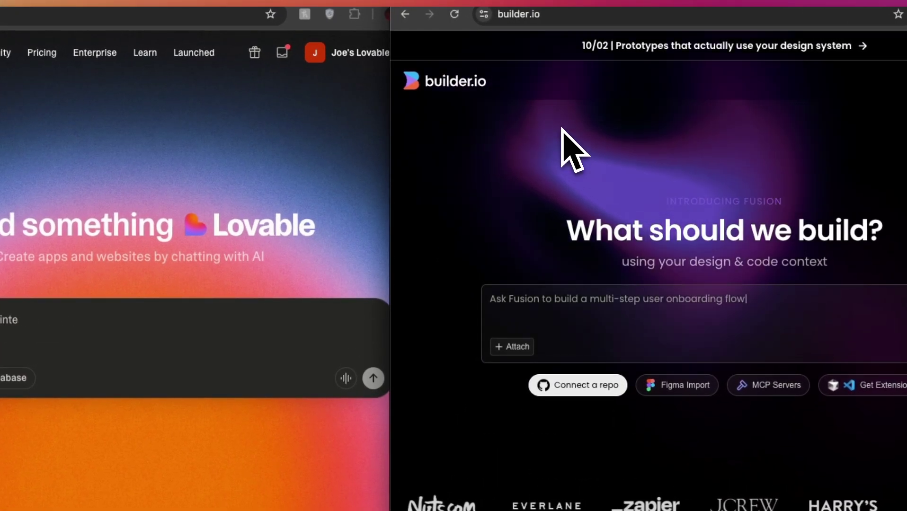
Place Lovable and Builder.io side by side with Lovable narrowed, then check account options.
left_click(294, 150)
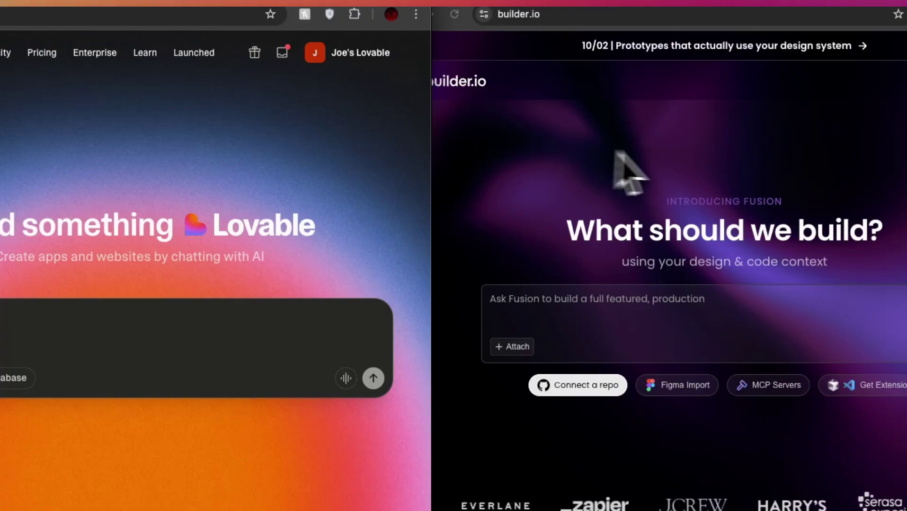
left_click(683, 160)
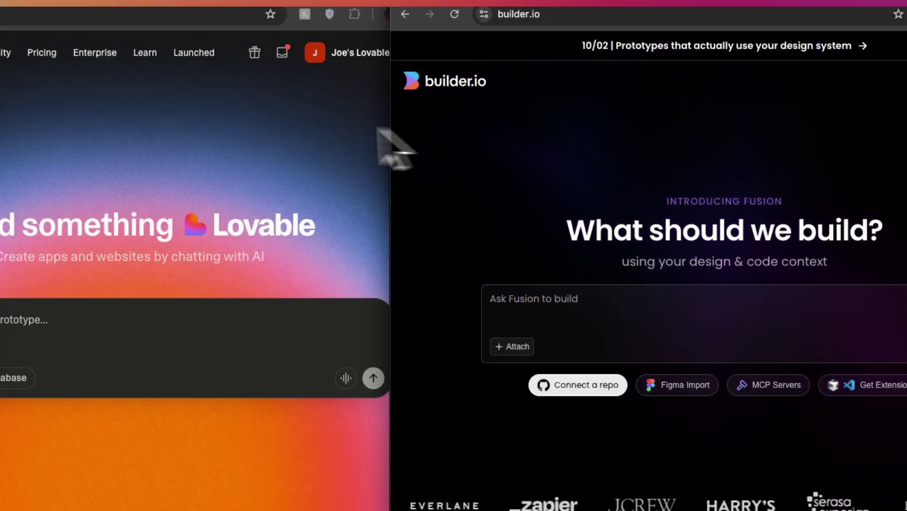
left_click(291, 124)
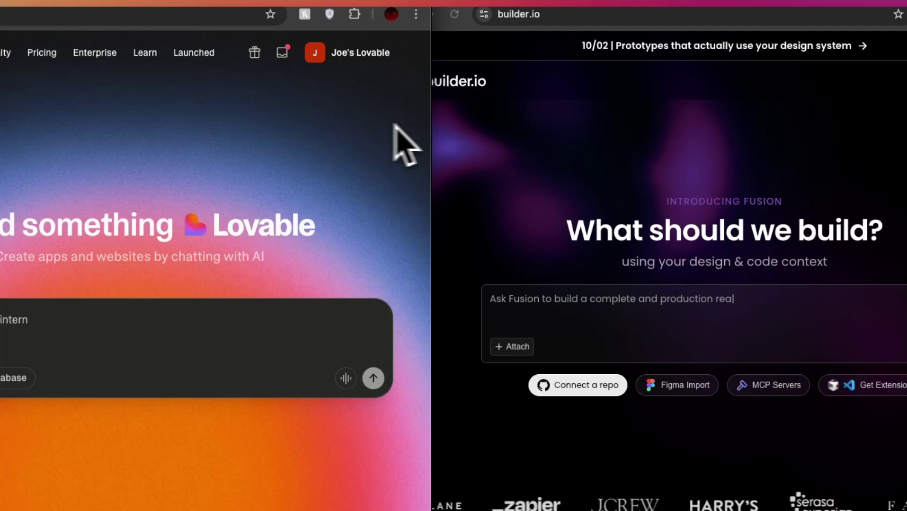
mouse_move(430, 123)
left_mouse_down()
mouse_move(389, 121)
mouse_move(397, 120)
left_mouse_up()
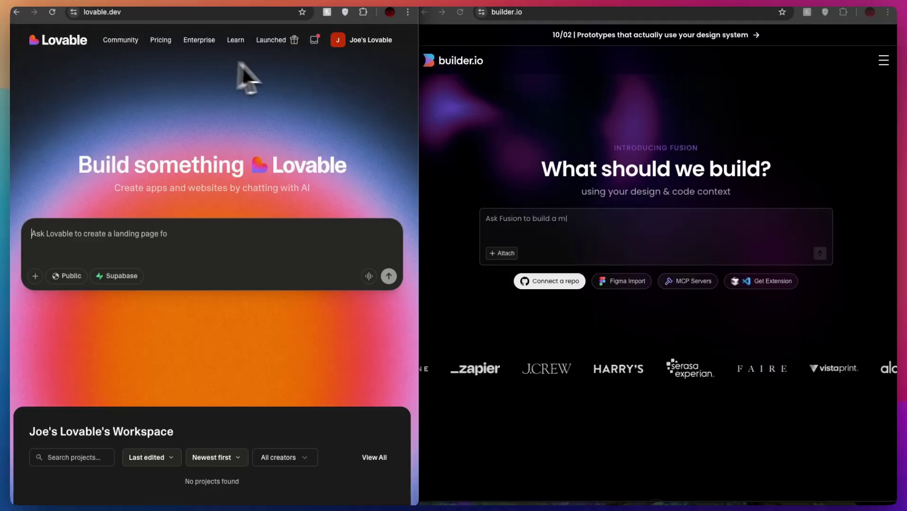
left_click(372, 42)
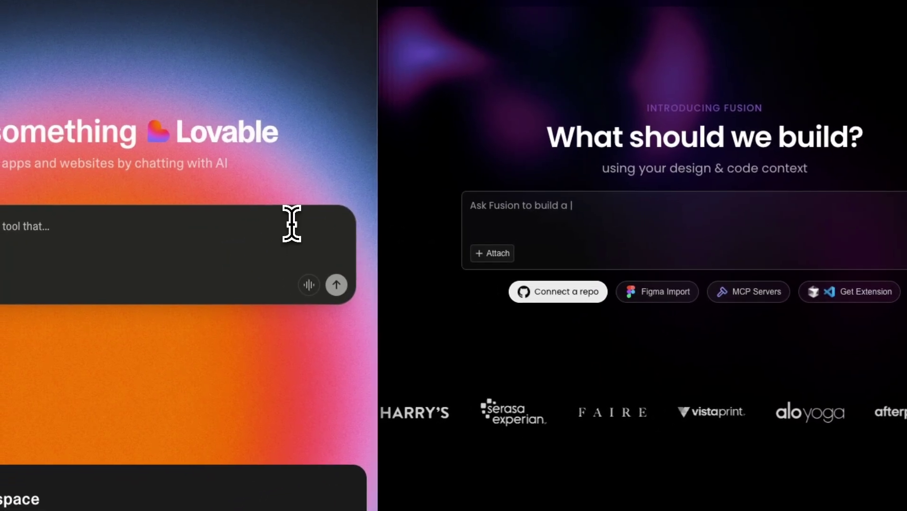
Submit the same cozy habit-tracker prompt to both Fusion and Lovable.
key("ctrl+v")
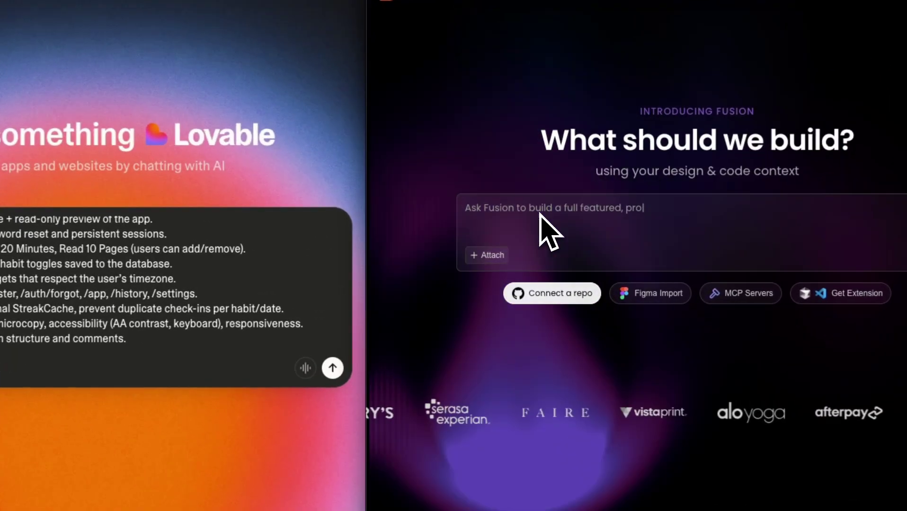
left_click(541, 222)
key("ctrl+v")
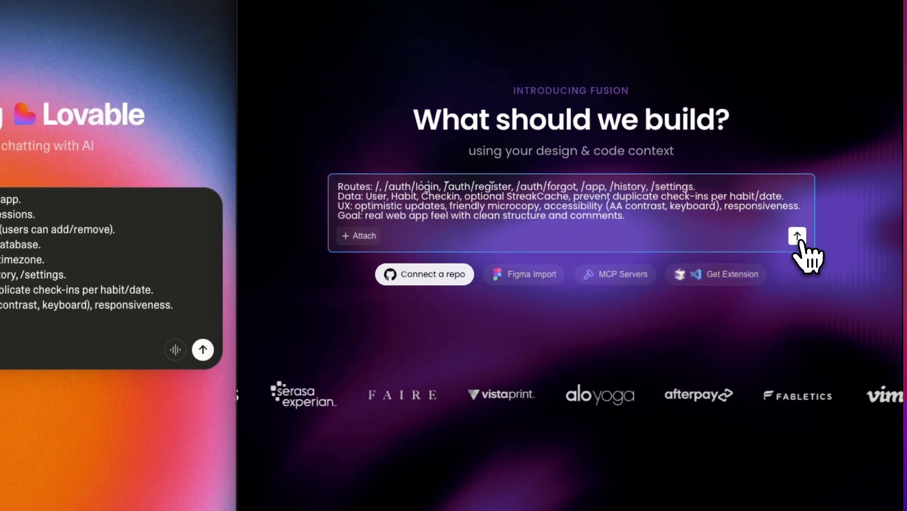
left_click(815, 239)
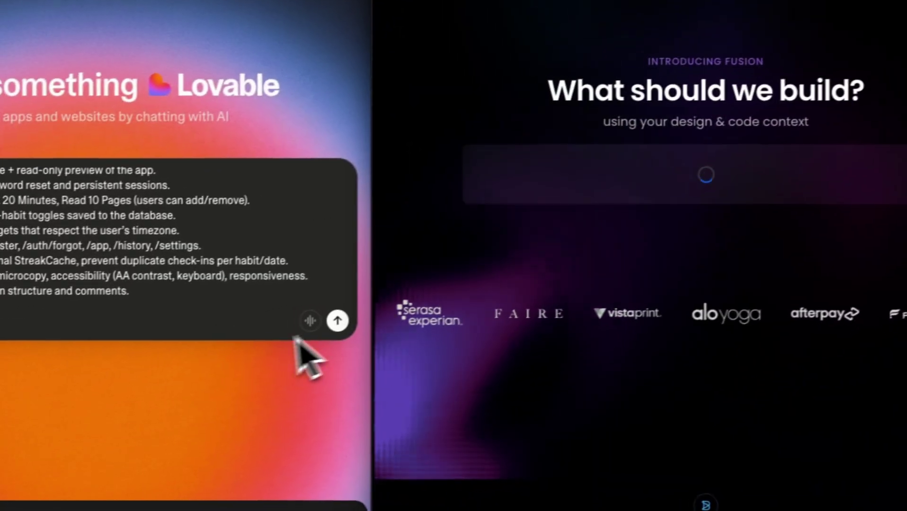
left_click(358, 317)
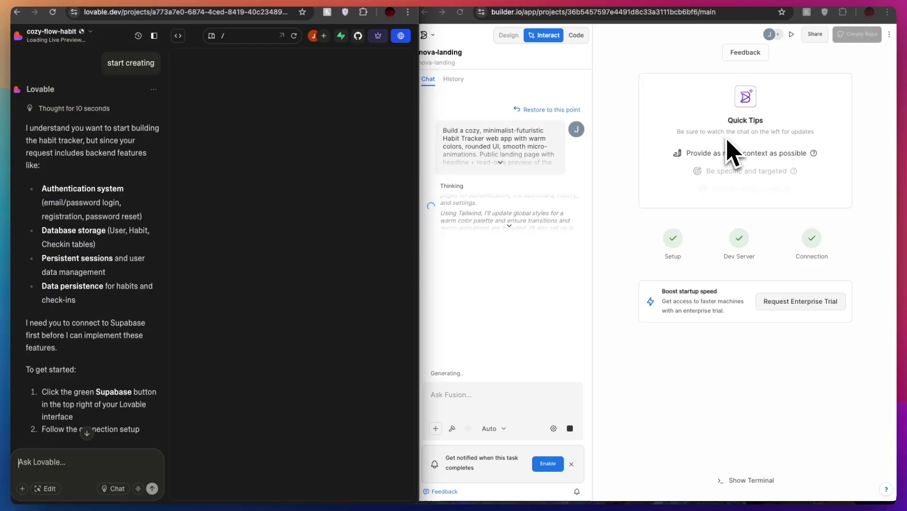
Open Lovable's Supabase integration, start connecting an organization, and bring its authorization window into view.
left_click(358, 37)
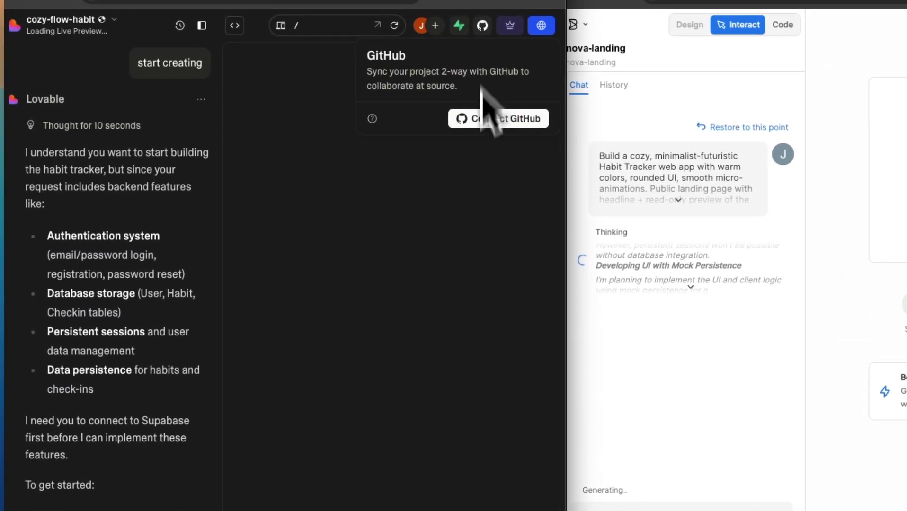
left_click(461, 27)
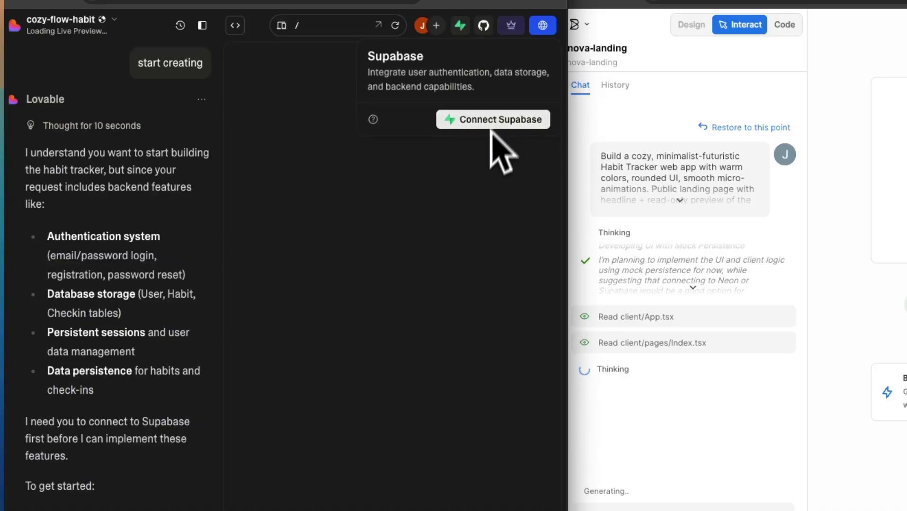
scroll(132, 382, "down", 3)
scroll(120, 366, "down", 4)
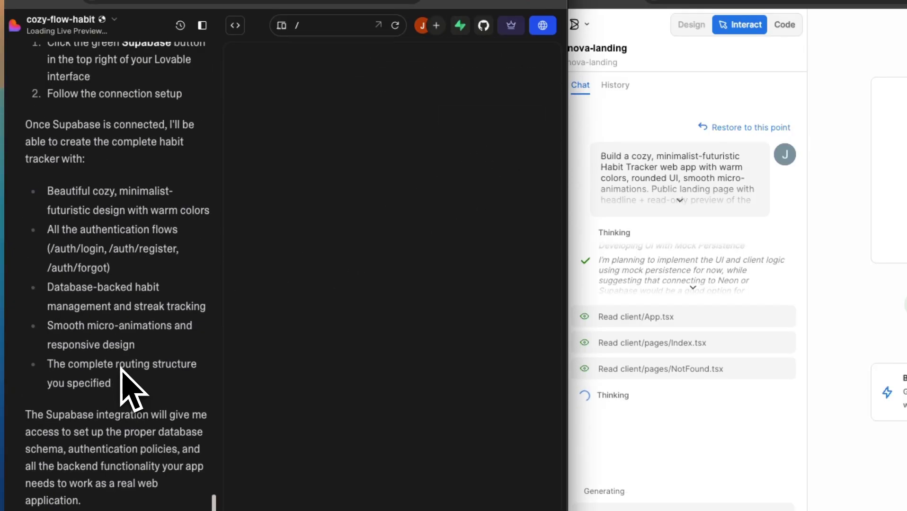
left_click(364, 25)
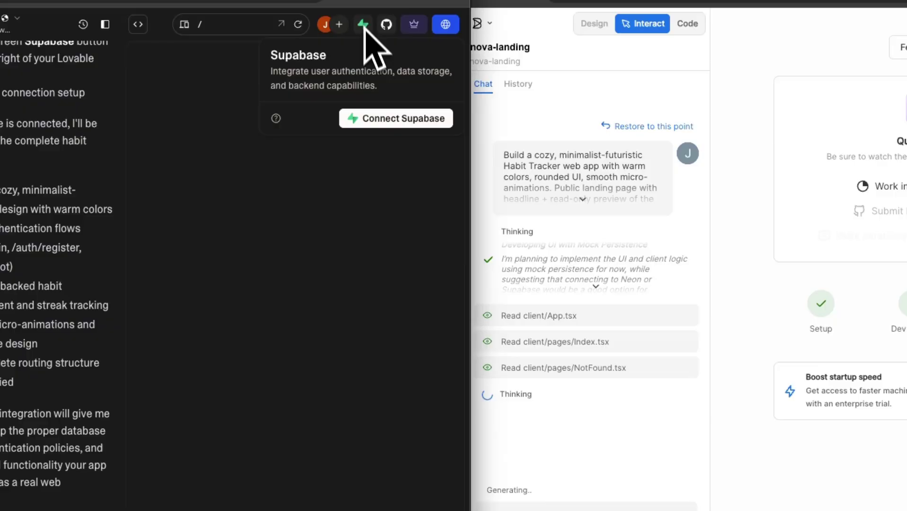
left_click(396, 118)
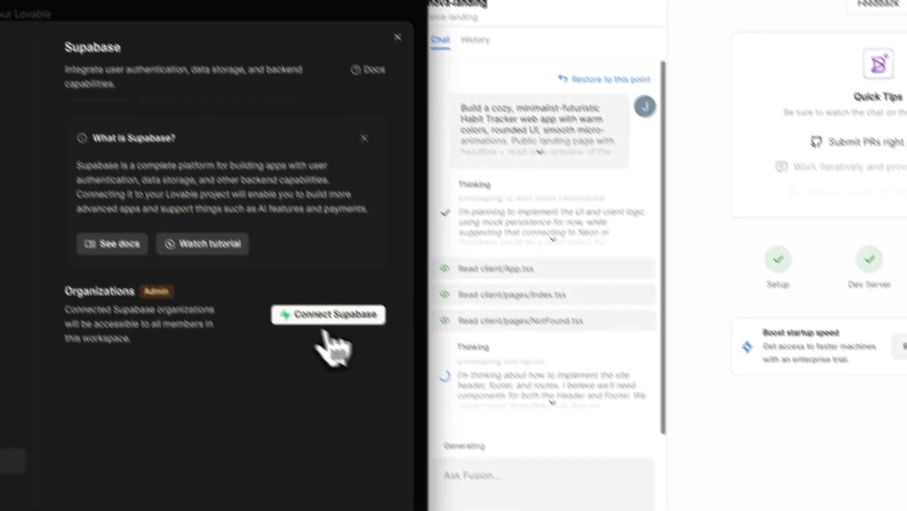
left_click(328, 317)
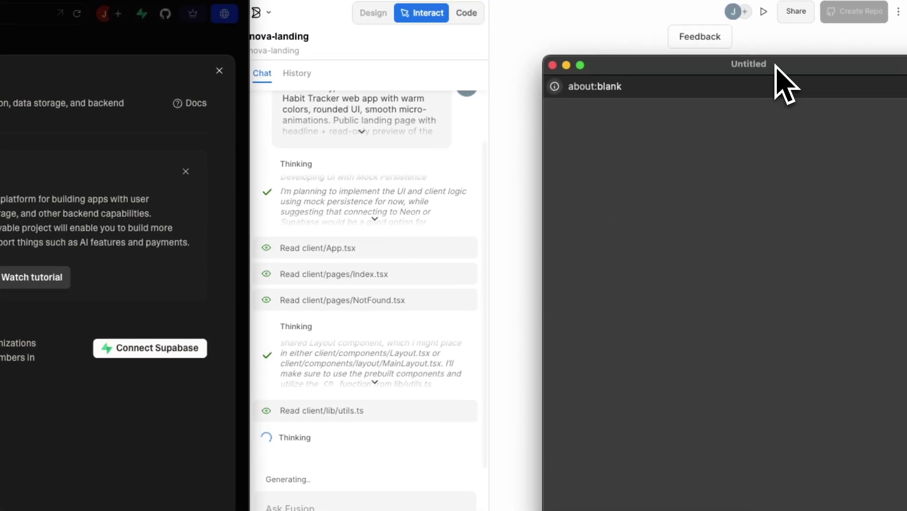
left_click_drag(776, 65, 623, 71)
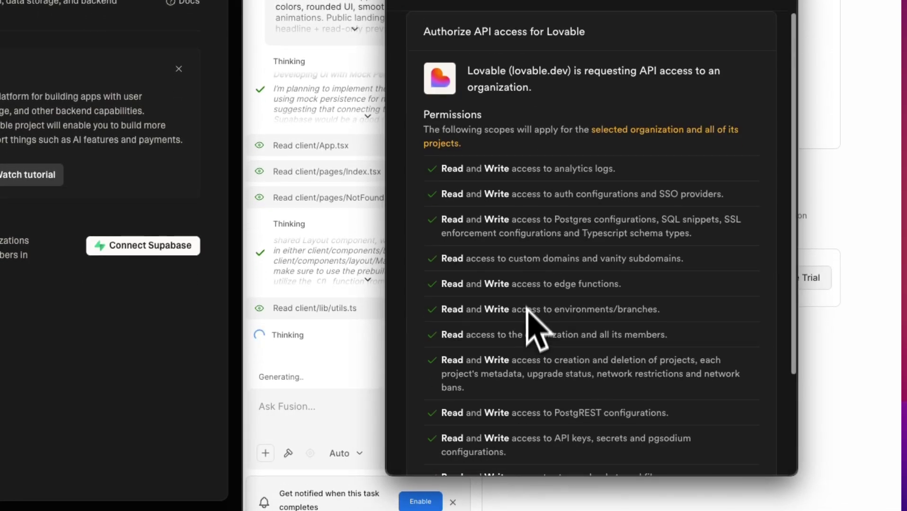
scroll(528, 322, "down", 4)
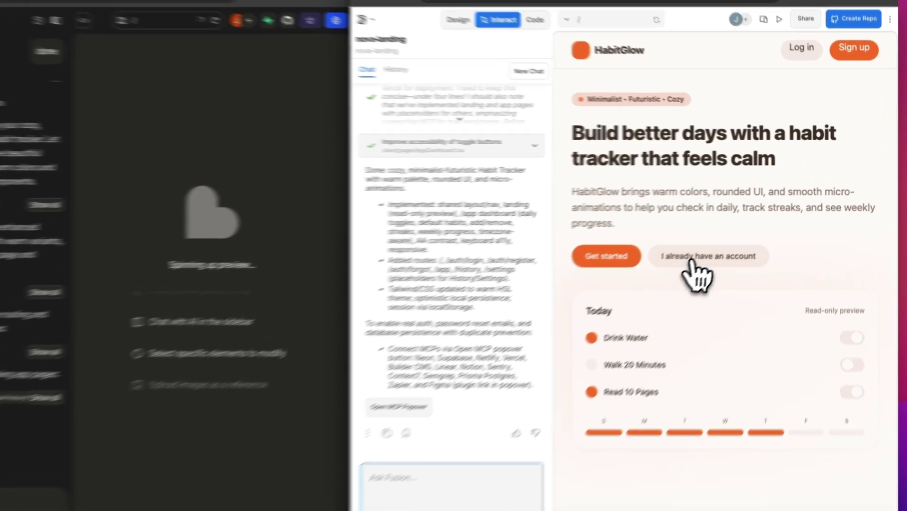
Open HabitGlow's Today dashboard and check in Walk 20 Minutes and Read 10 Pages.
left_click(728, 244)
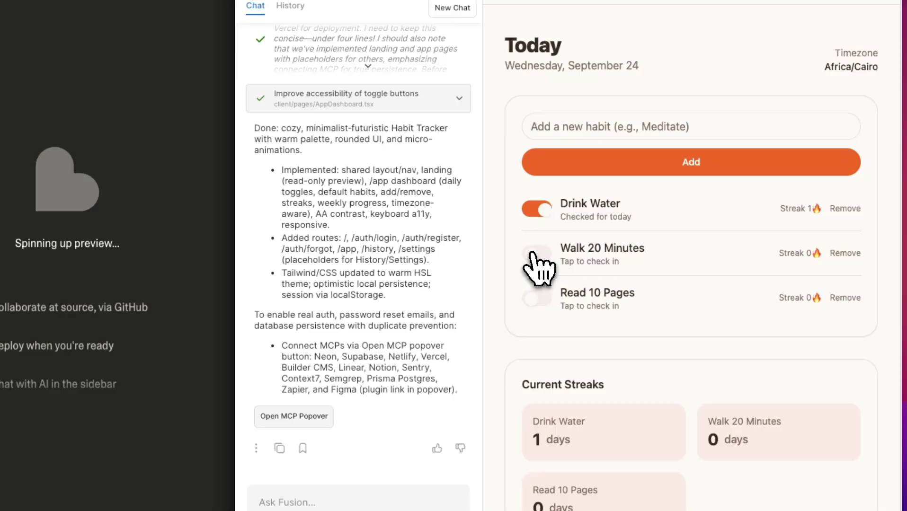
left_click(534, 254)
left_click(542, 298)
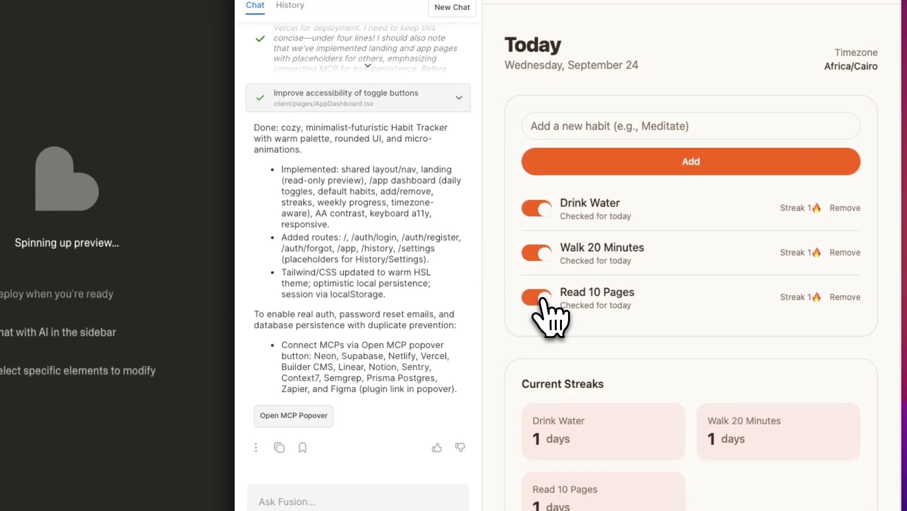
scroll(611, 375, "down", 3)
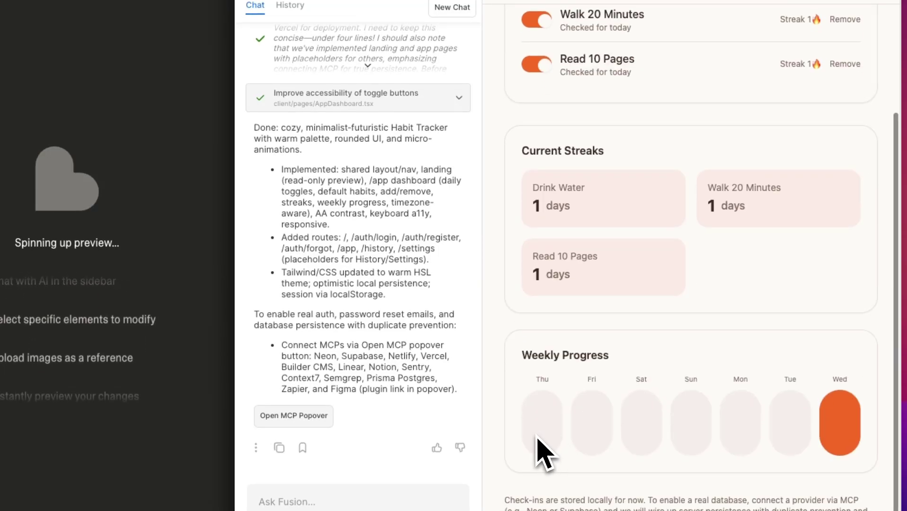
scroll(592, 411, "down", 2)
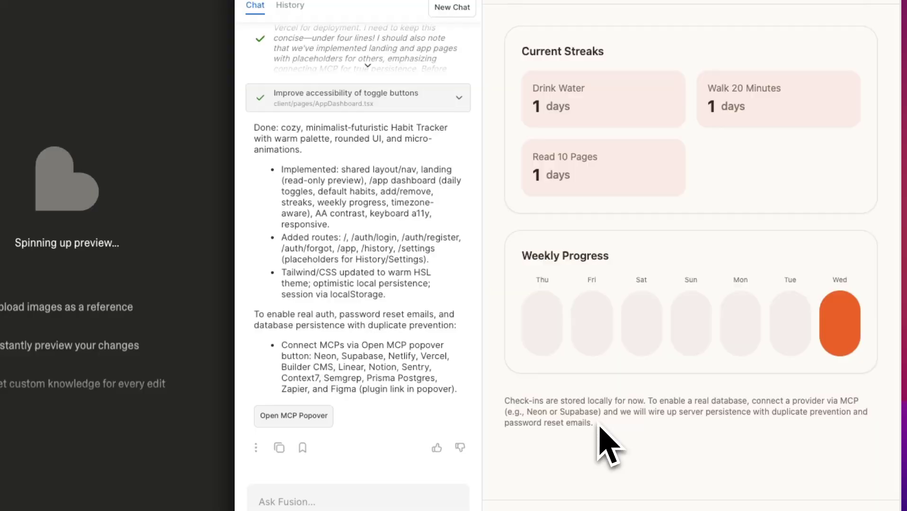
scroll(608, 442, "up", 5)
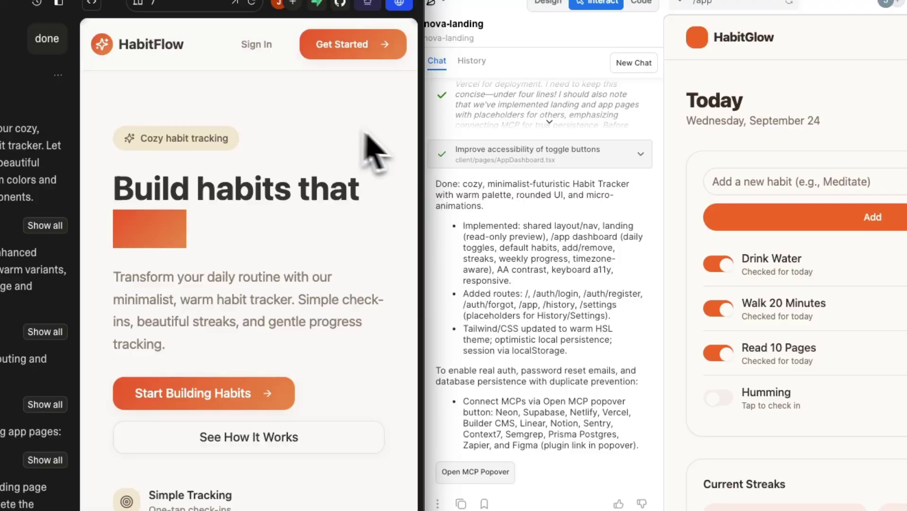
Widen the HabitFlow preview, try its sign-up page, and check off Drink Water.
left_click_drag(425, 130, 642, 118)
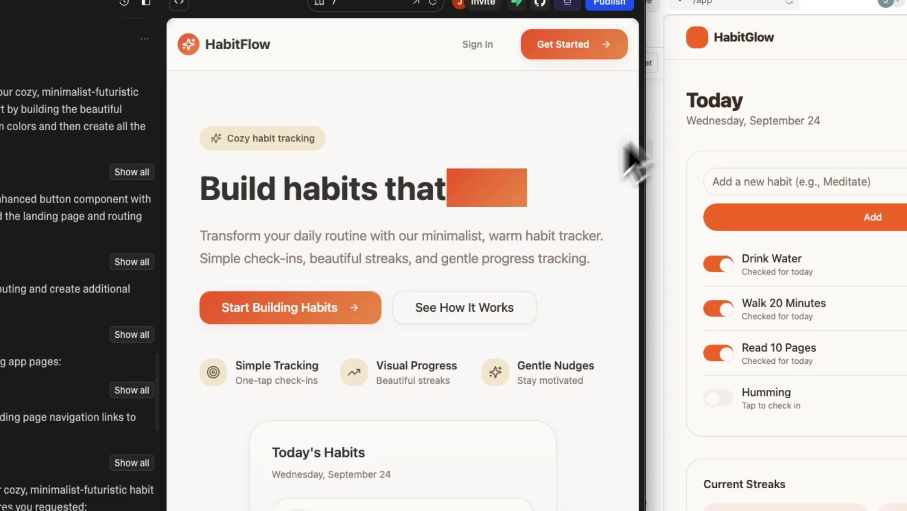
scroll(494, 280, "down", 3)
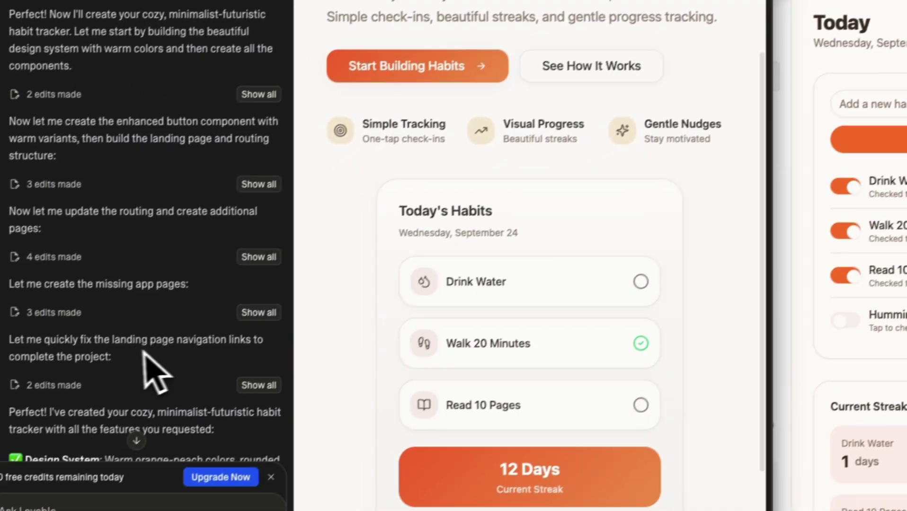
scroll(140, 361, "down", 5)
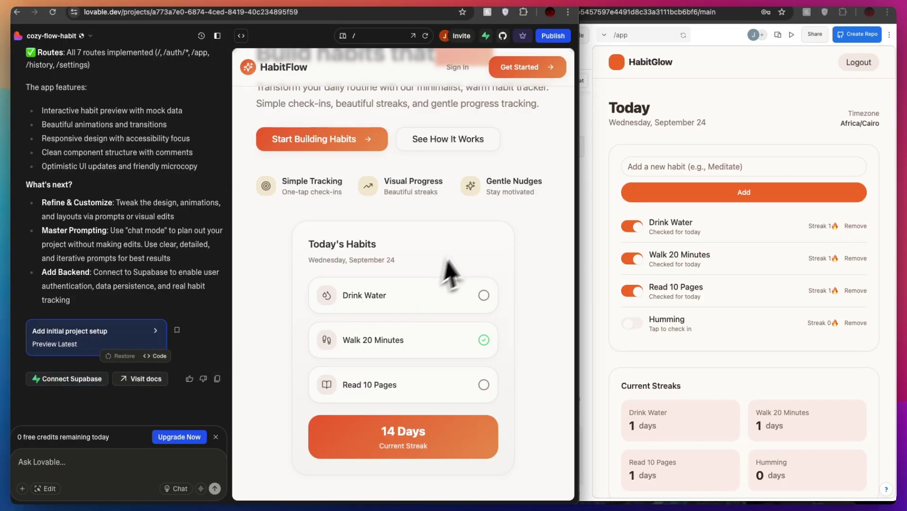
scroll(432, 201, "up", 2)
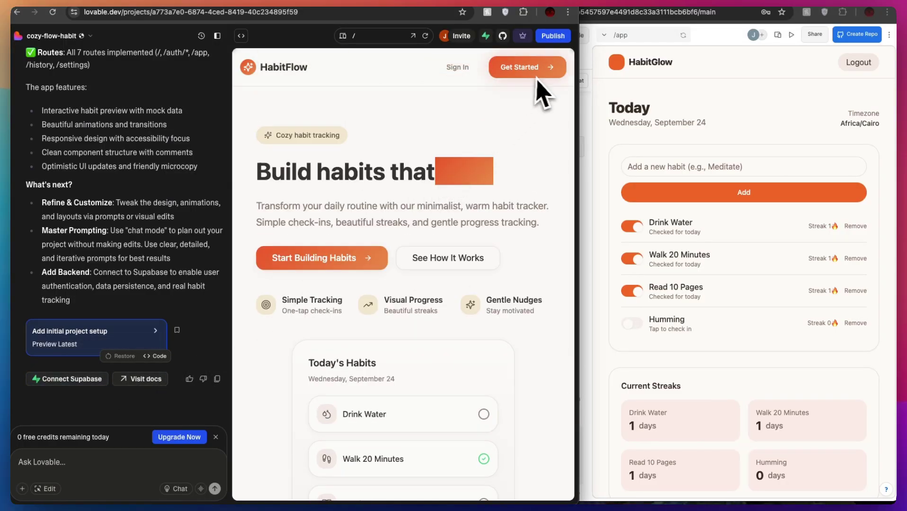
left_click(525, 68)
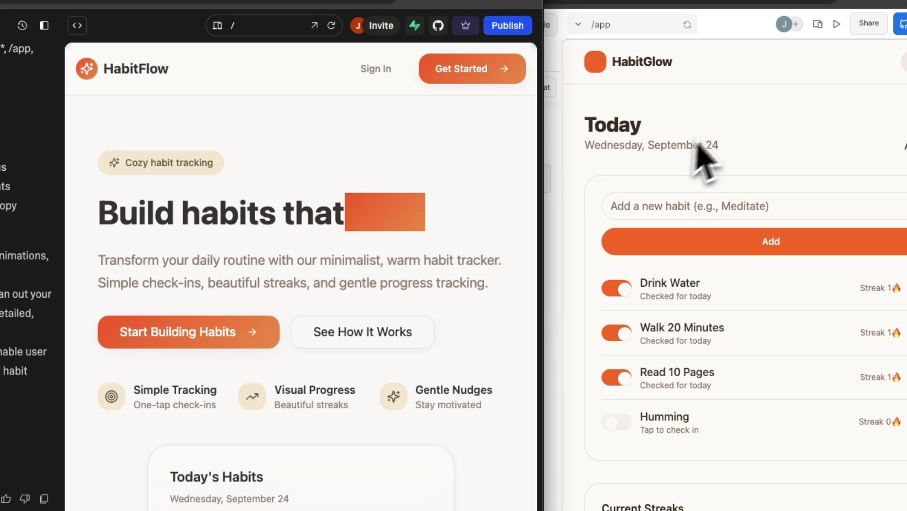
scroll(354, 318, "down", 3)
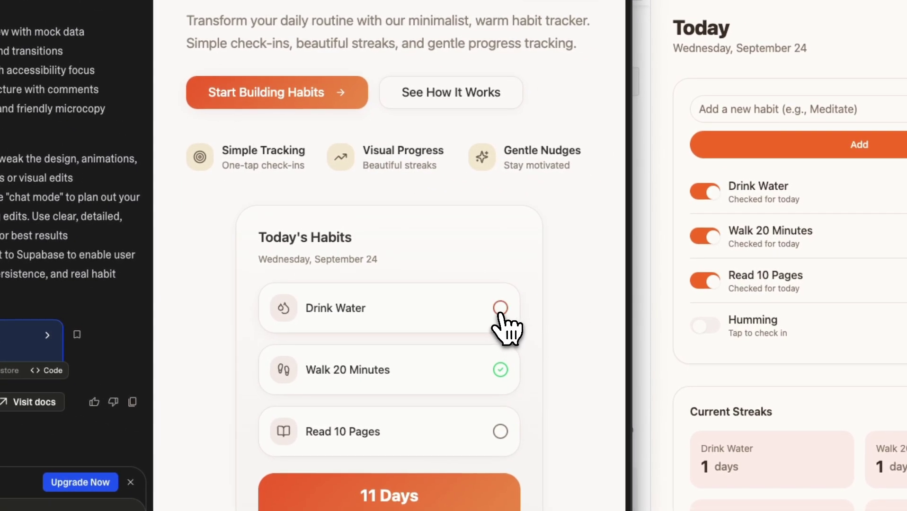
left_click(500, 308)
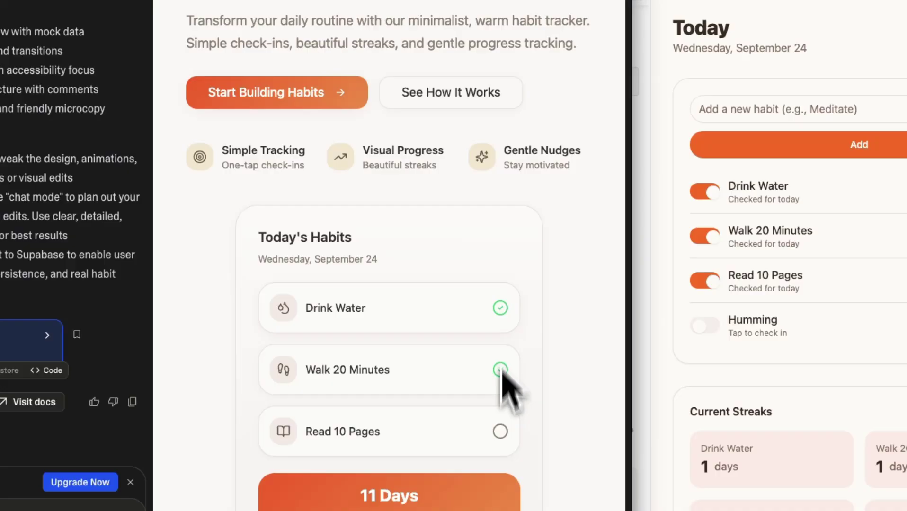
scroll(500, 434, "down", 3)
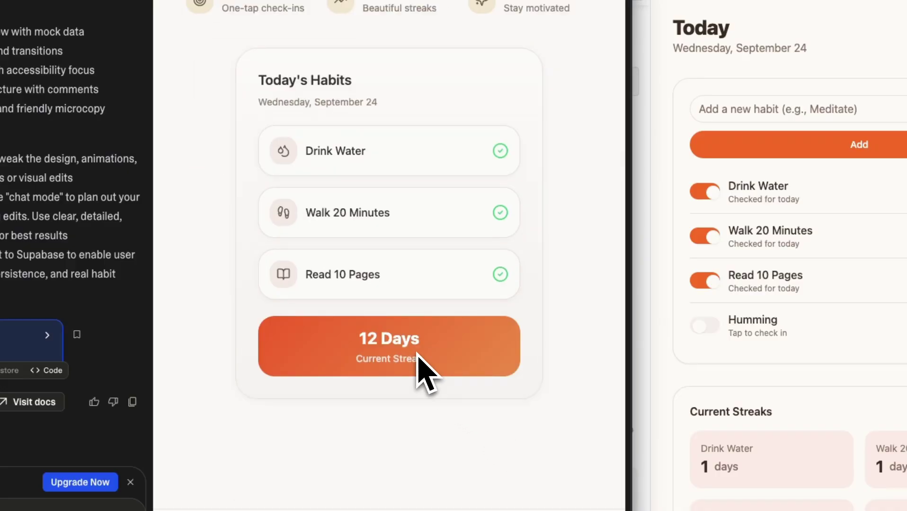
scroll(419, 364, "up", 5)
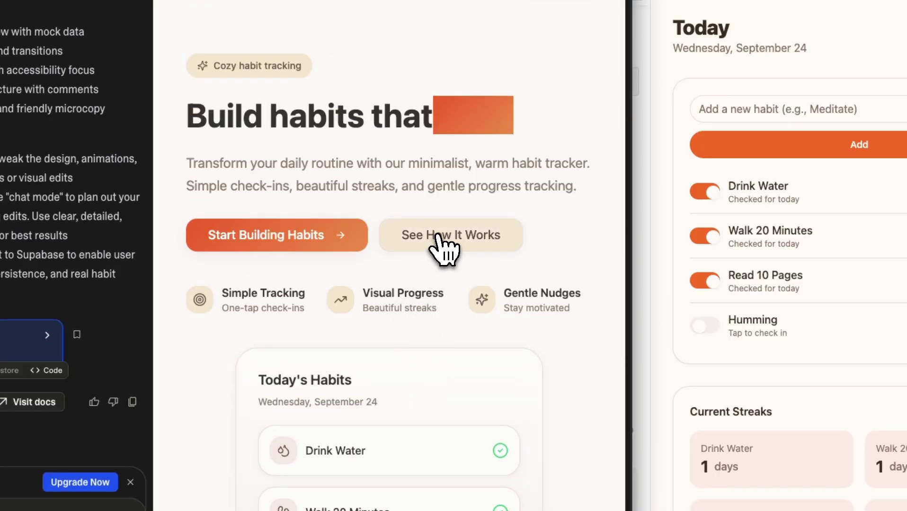
Visit HabitFlow's create-account page, return to the landing page, and resize panes to reveal the chat.
left_click(345, 246)
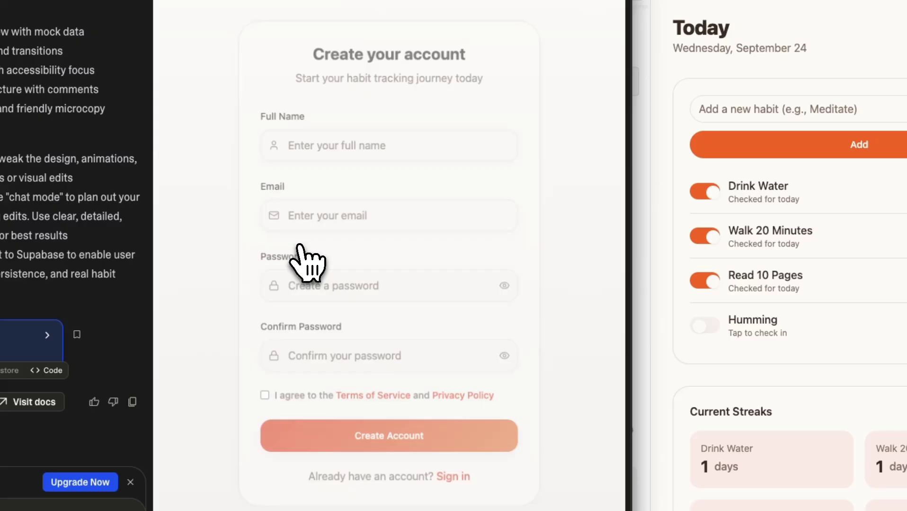
left_click(273, 58)
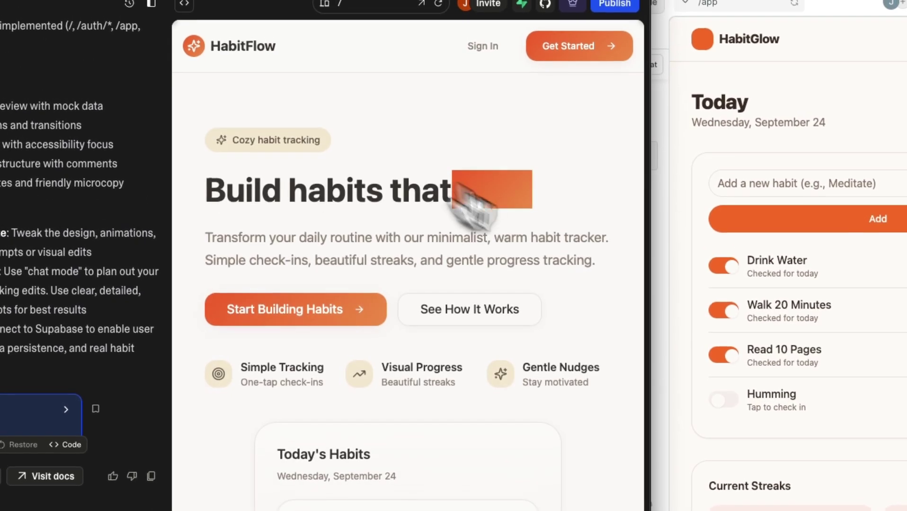
scroll(390, 212, "down", 5)
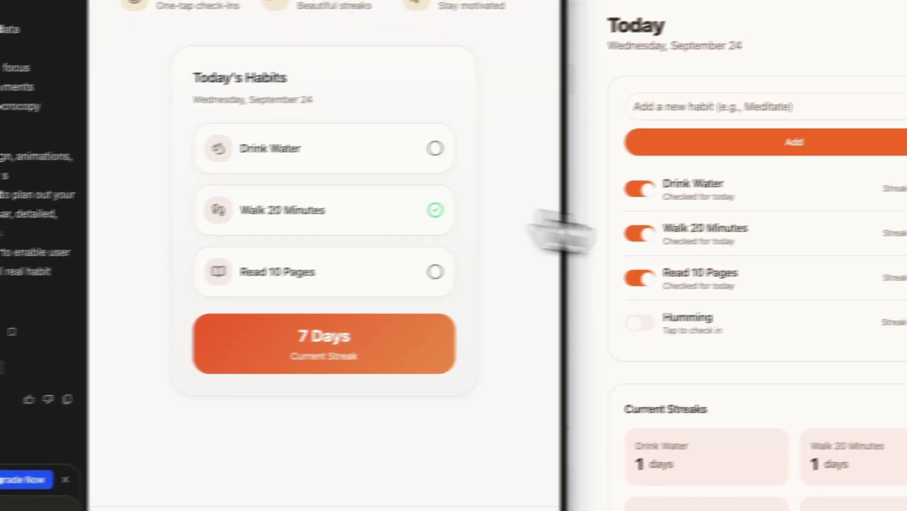
scroll(567, 230, "down", 5)
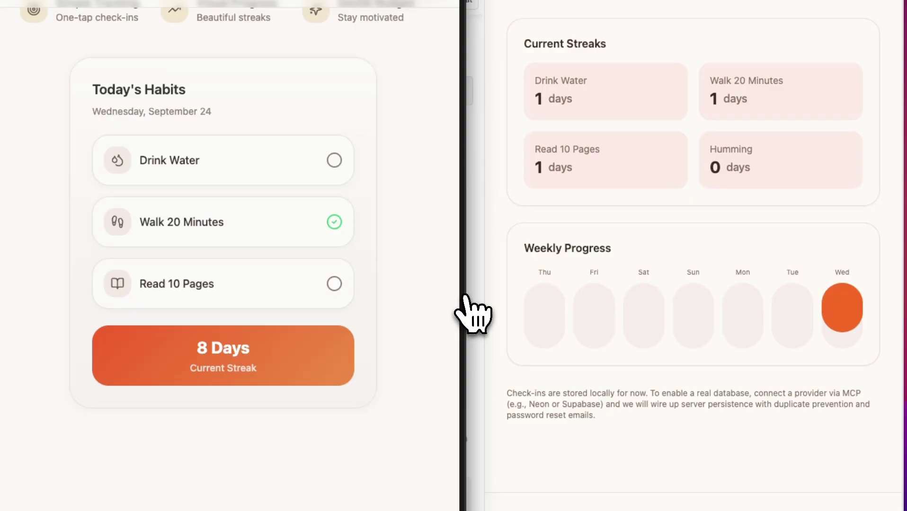
mouse_move(465, 293)
left_mouse_down()
mouse_move(312, 238)
mouse_move(330, 235)
left_mouse_up()
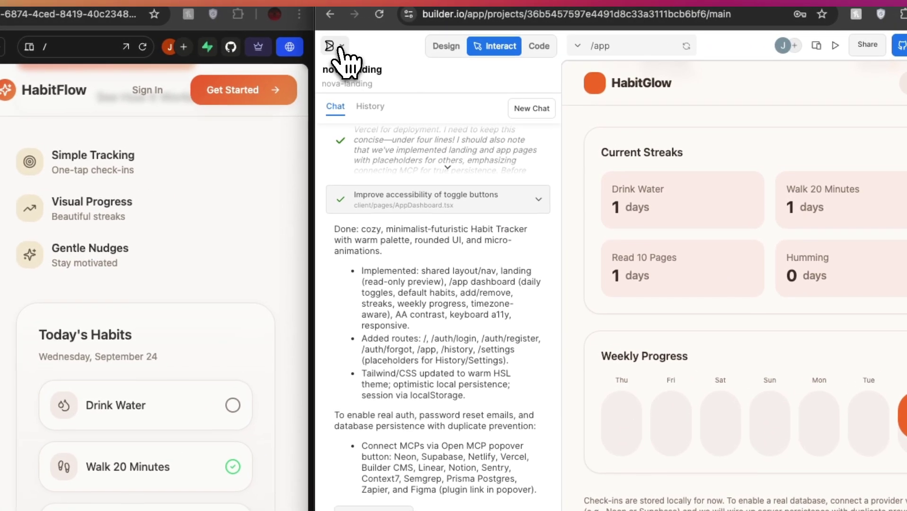
Bring up Builder.io's upgrade plan options by way of its free credits offer.
left_click(430, 36)
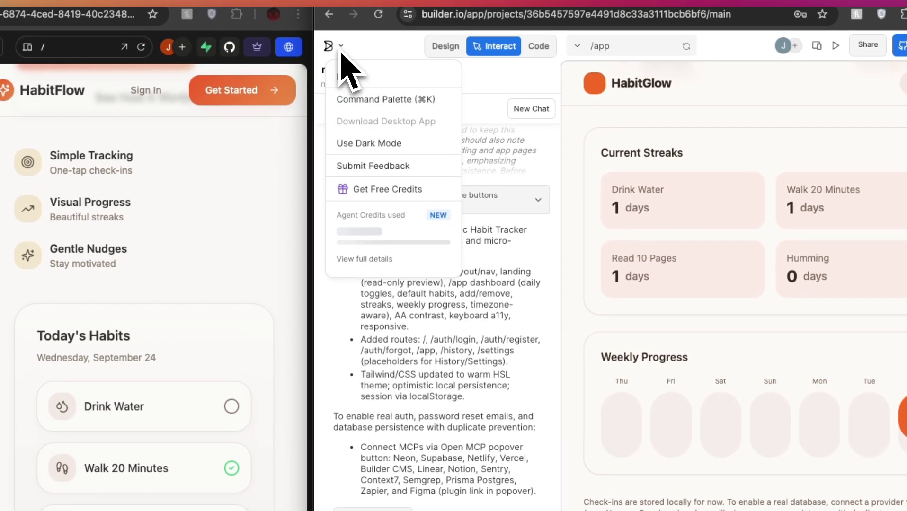
left_click(388, 189)
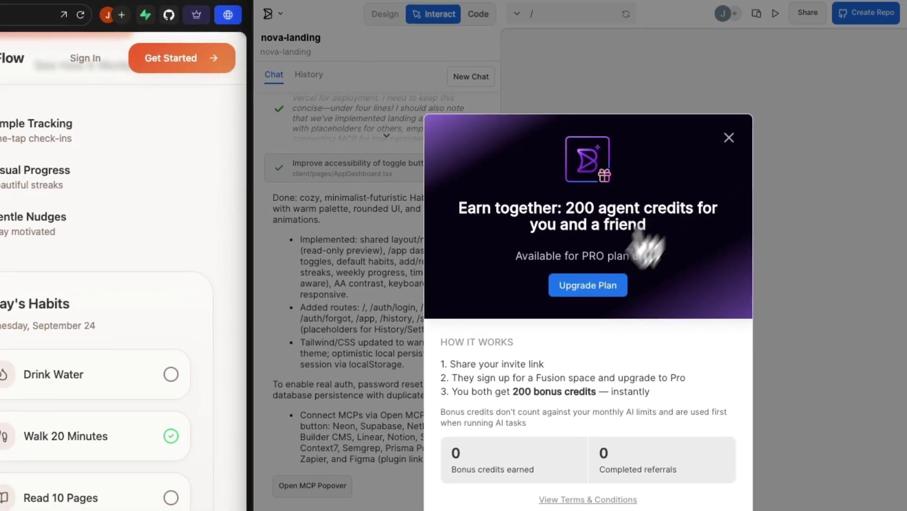
left_click(647, 317)
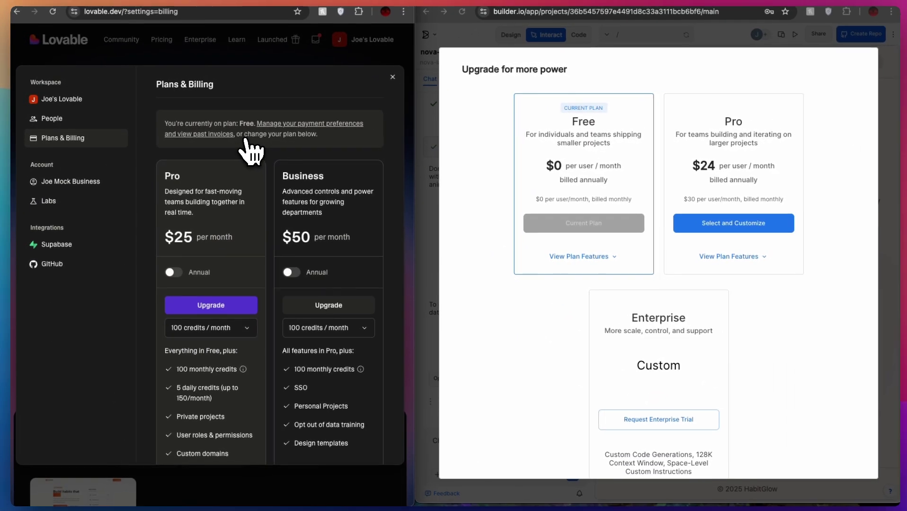
scroll(208, 272, "down", 5)
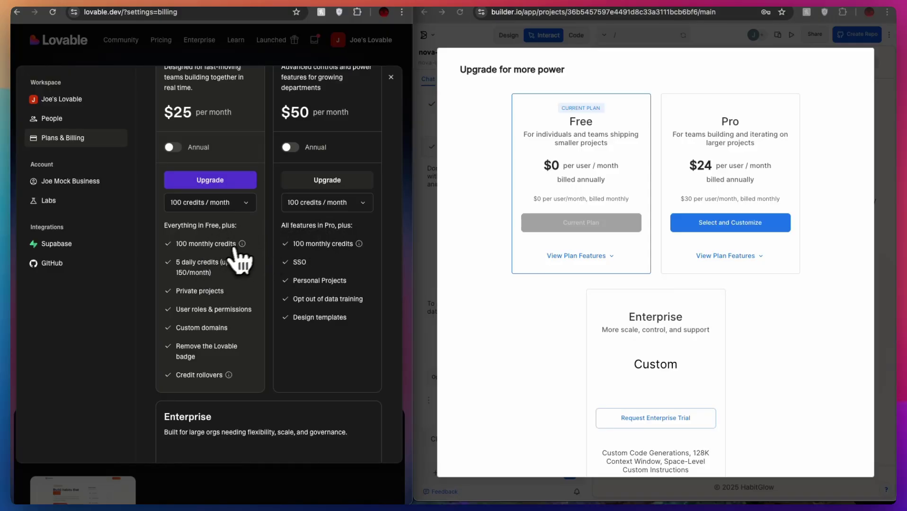
scroll(363, 194, "up", 3)
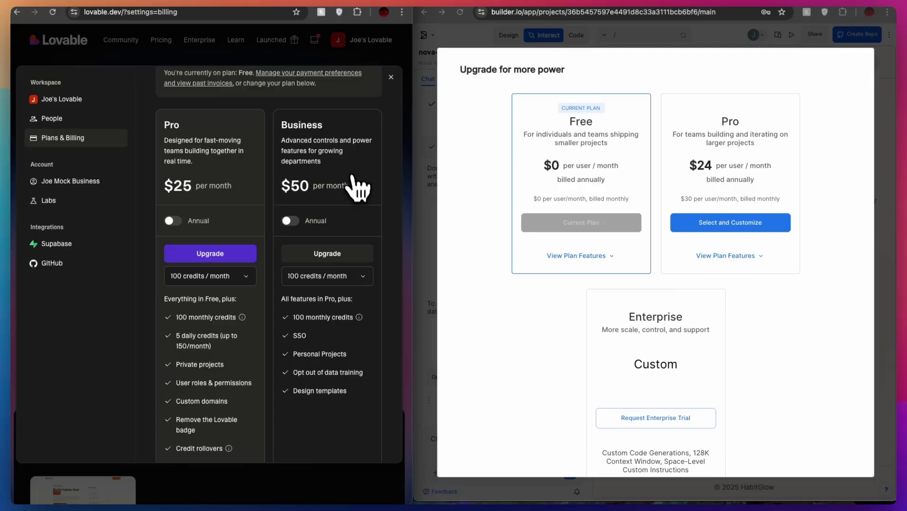
scroll(347, 180, "down", 3)
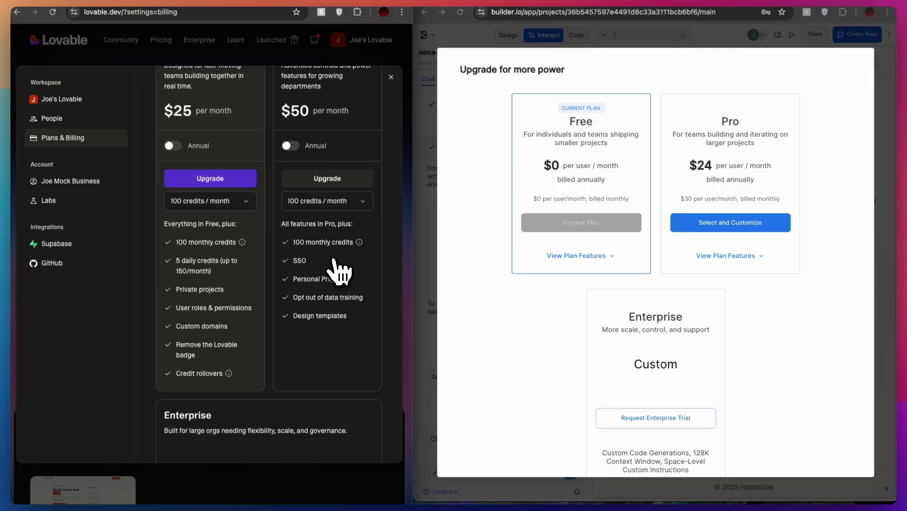
scroll(333, 260, "down", 1)
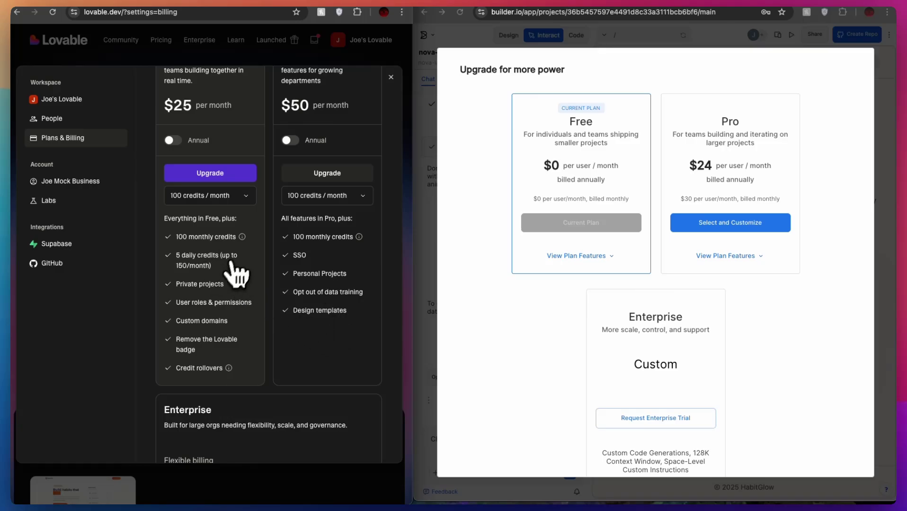
scroll(290, 308, "down", 5)
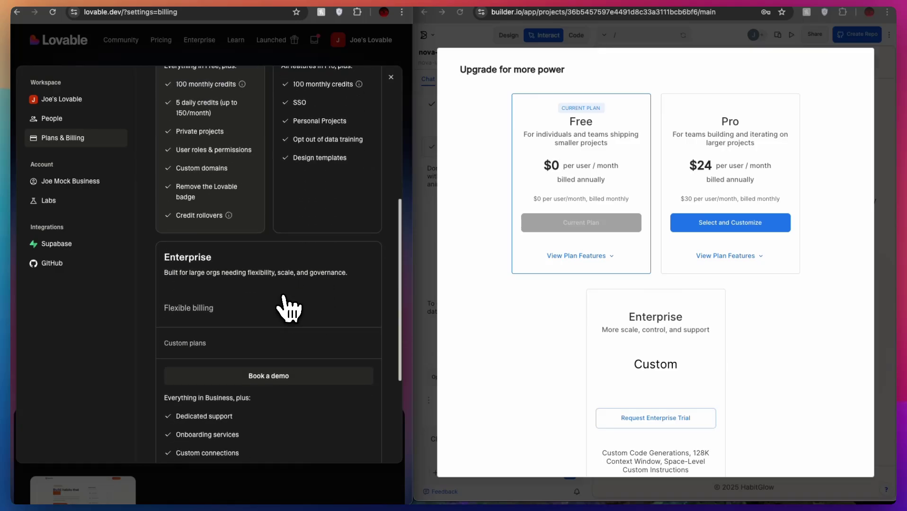
scroll(291, 386, "down", 5)
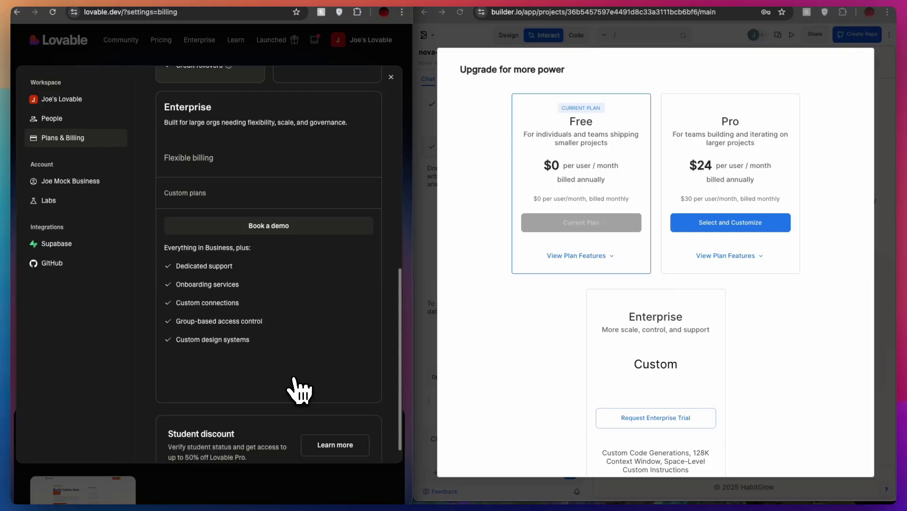
scroll(299, 390, "up", 15)
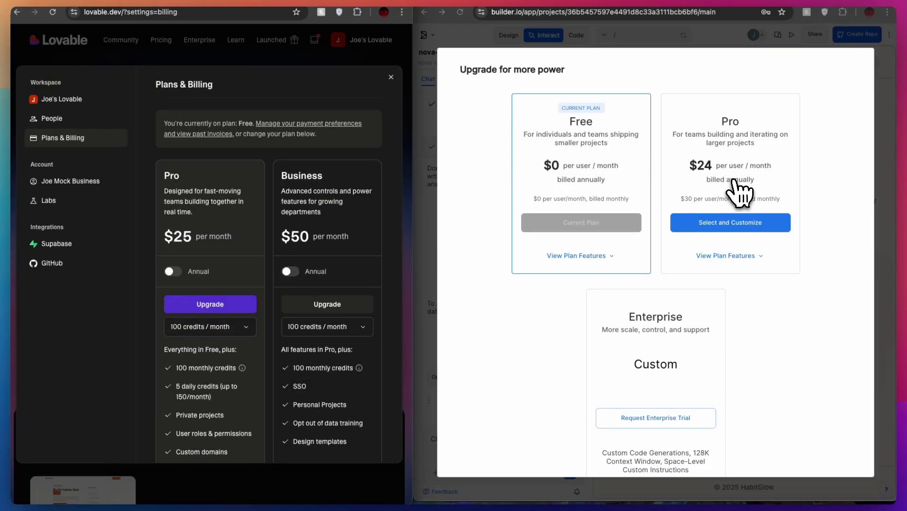
scroll(737, 191, "down", 1)
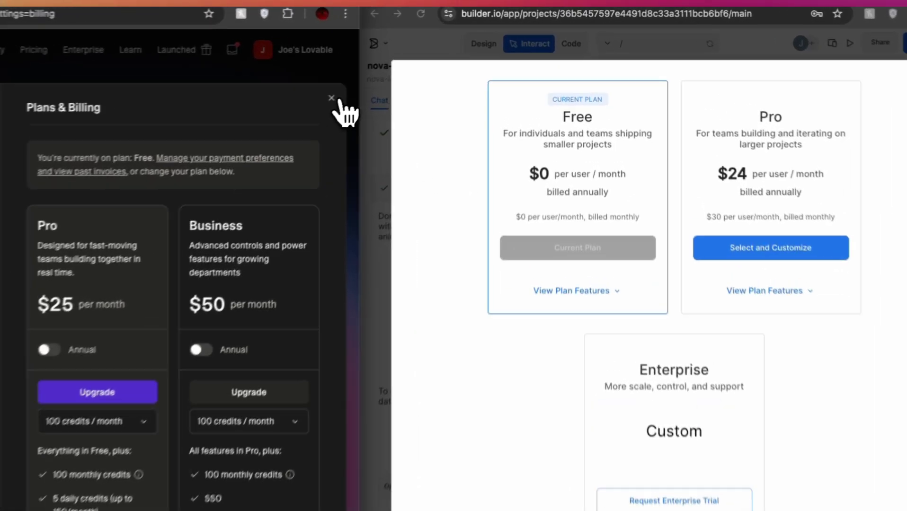
Close Lovable's billing settings and Builder.io's pricing plans and credits referral offer.
left_click(391, 78)
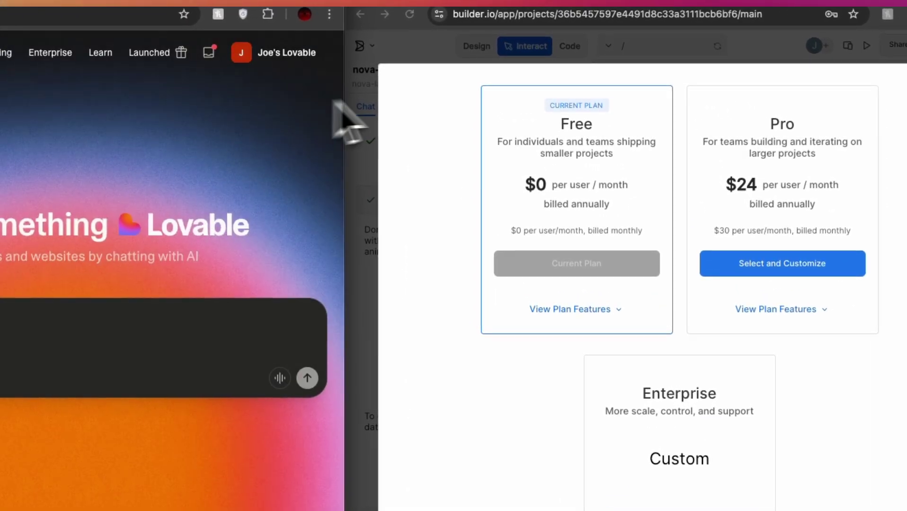
left_click(886, 113)
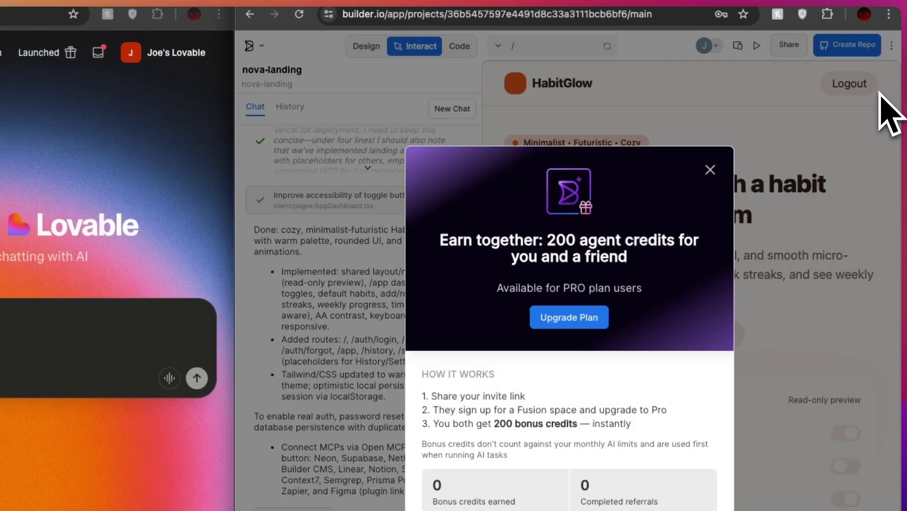
left_click(710, 170)
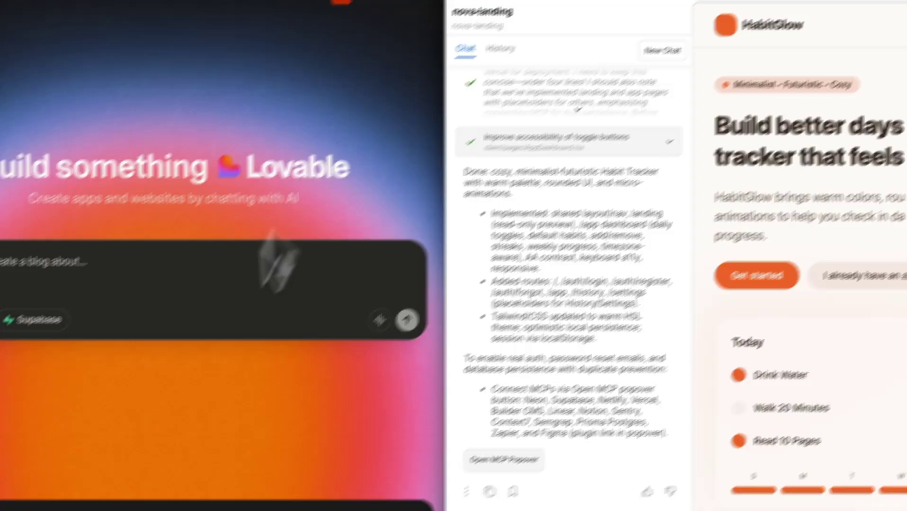
scroll(273, 251, "down", 5)
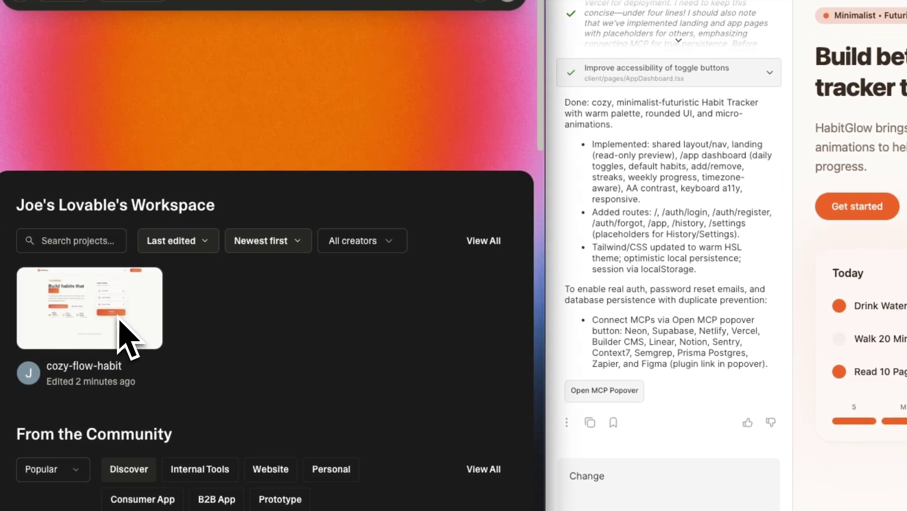
Open the cozy-flow-habit project and publish it at cozy-flow-habit.lovable.app.
left_click(119, 319)
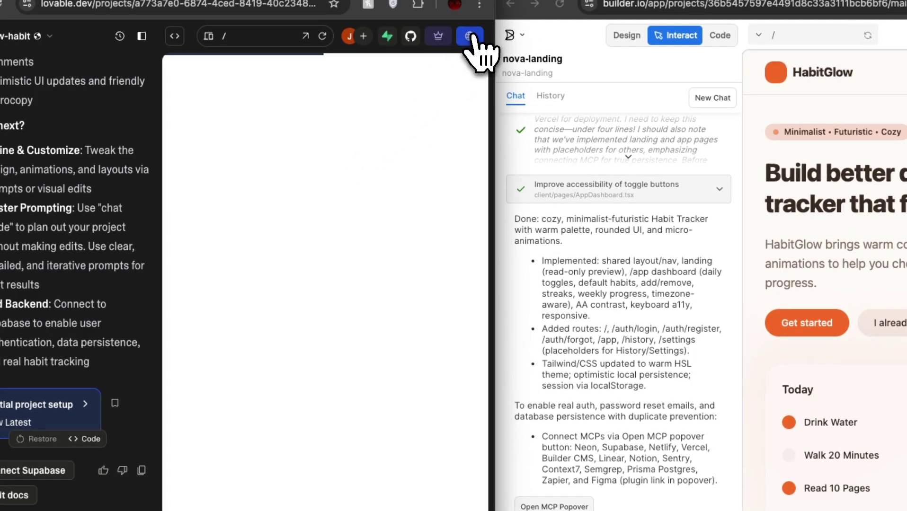
left_click(470, 36)
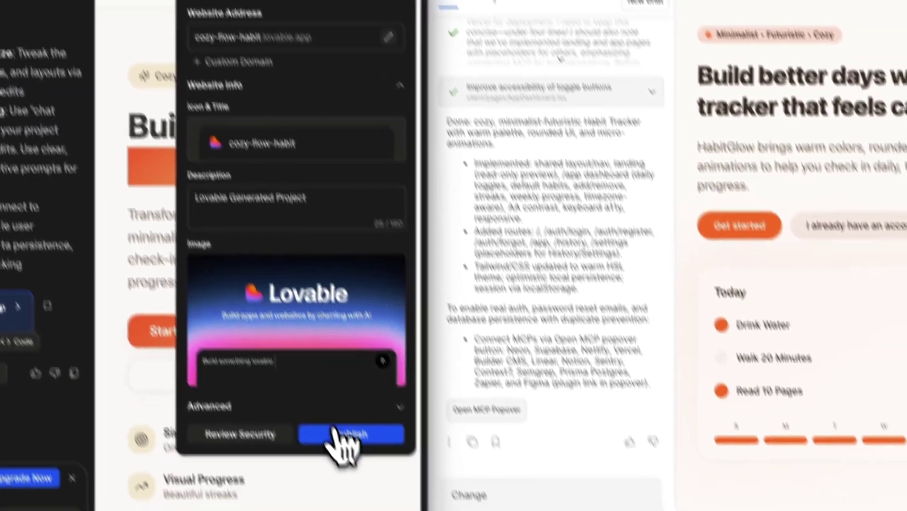
left_click(322, 385)
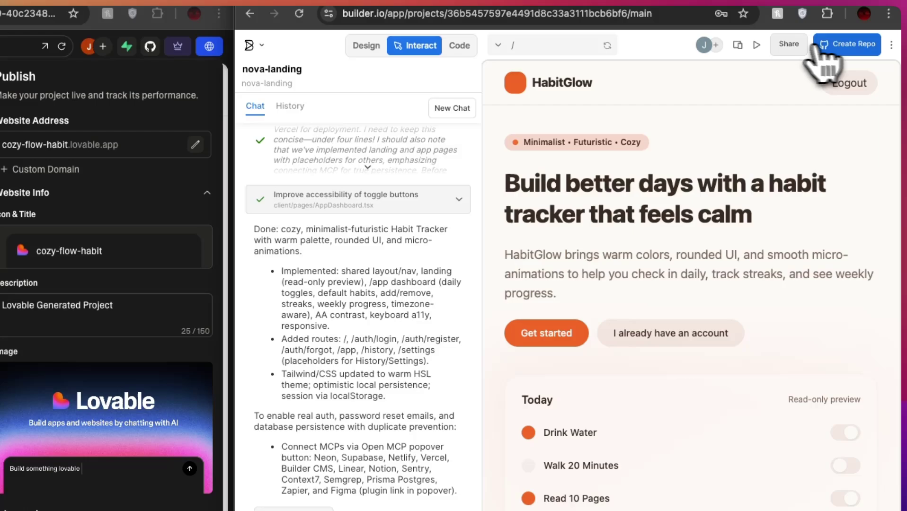
Create the private builder-stellar-forge GitHub repository for HabitGlow and open it.
left_click(846, 44)
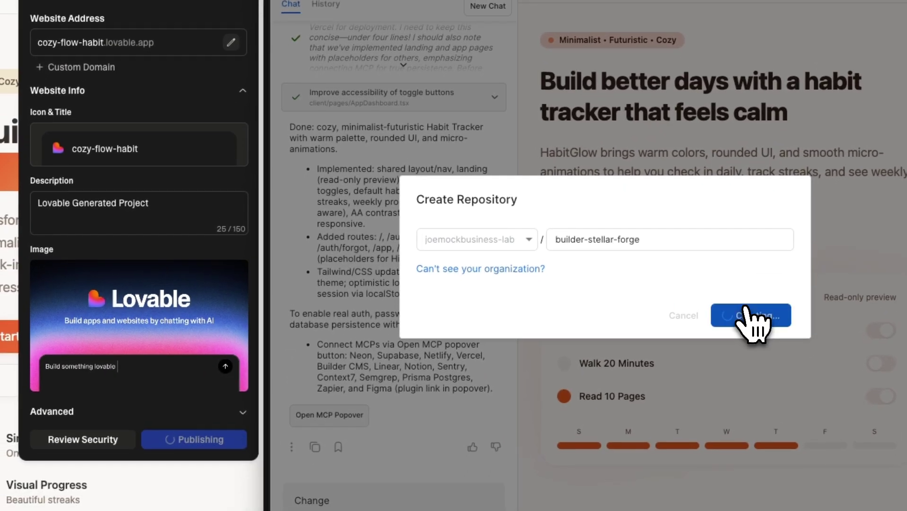
left_click(730, 381)
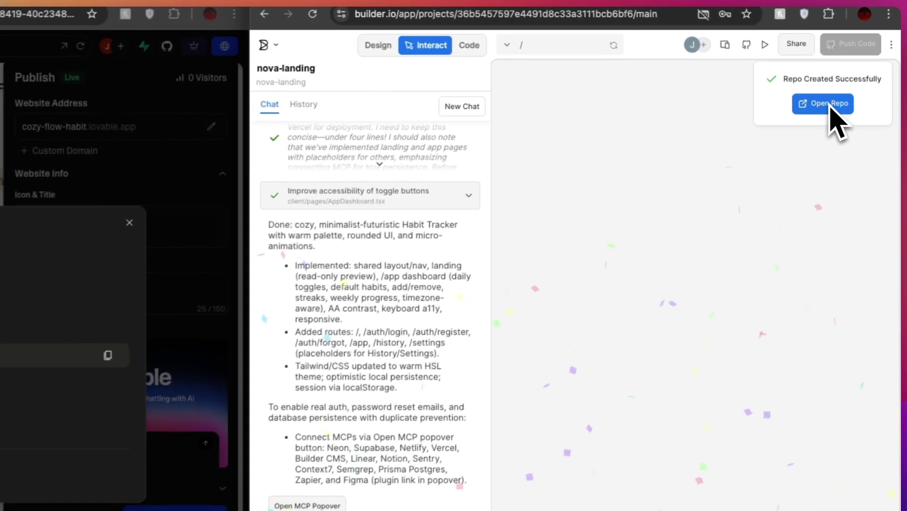
left_click(838, 79)
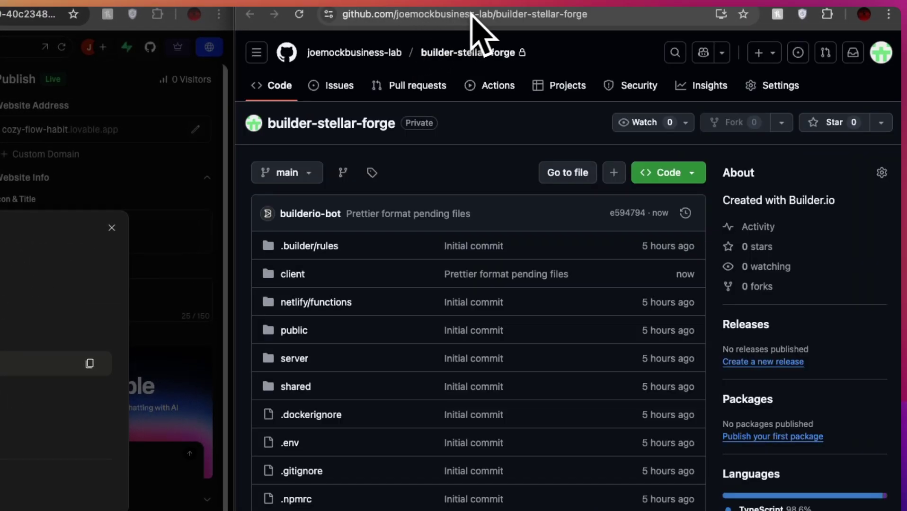
Close the builder-stellar-forge GitHub window to get back to the HabitGlow project.
left_click(434, 6)
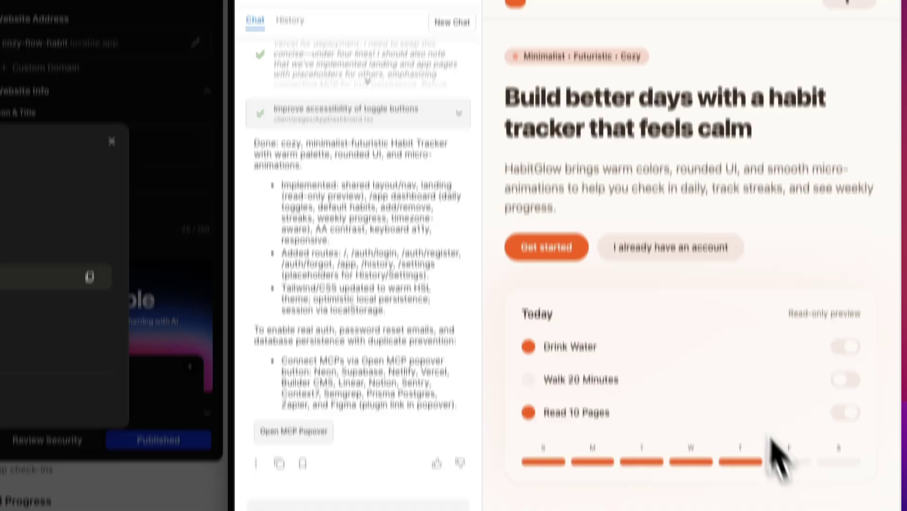